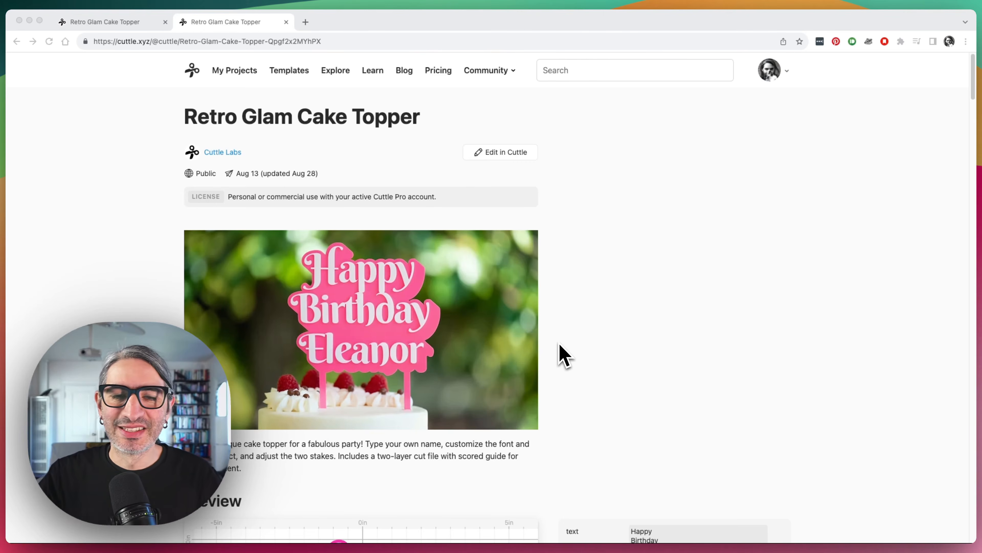
# Replace the name on the third line of the cake topper's preview text with the new recipient's first name
pyautogui.scroll(-10, 580, 347)
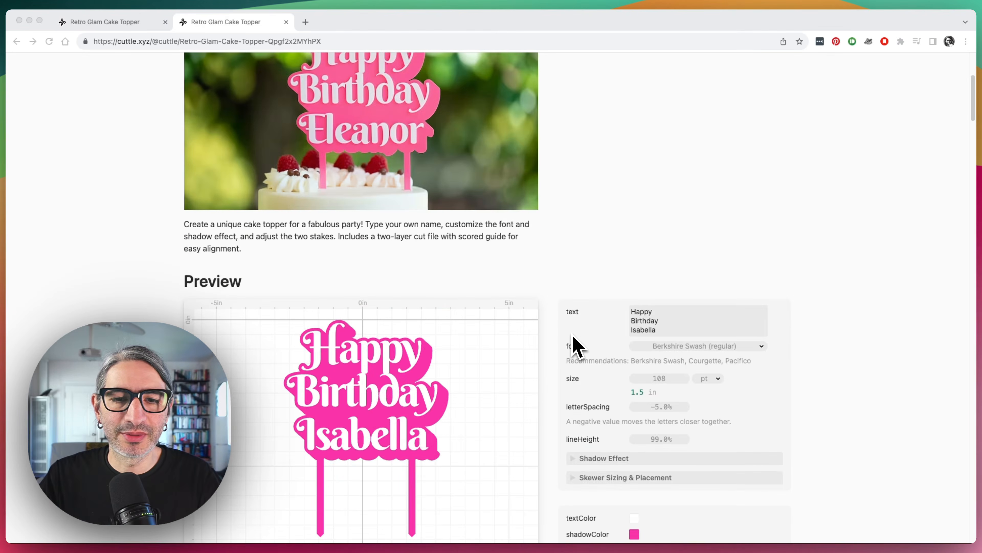
pyautogui.scroll(-1, 576, 347)
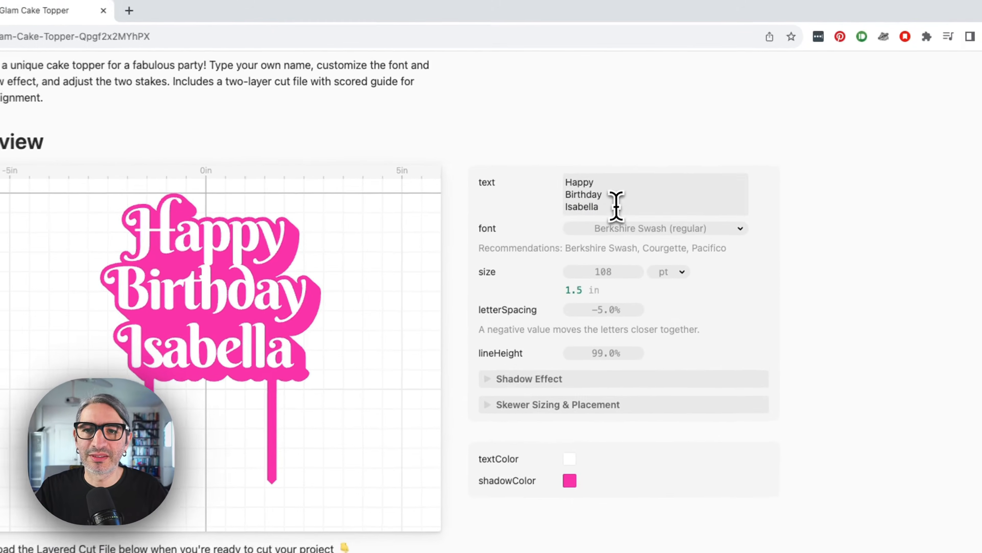
pyautogui.doubleClick(636, 171)
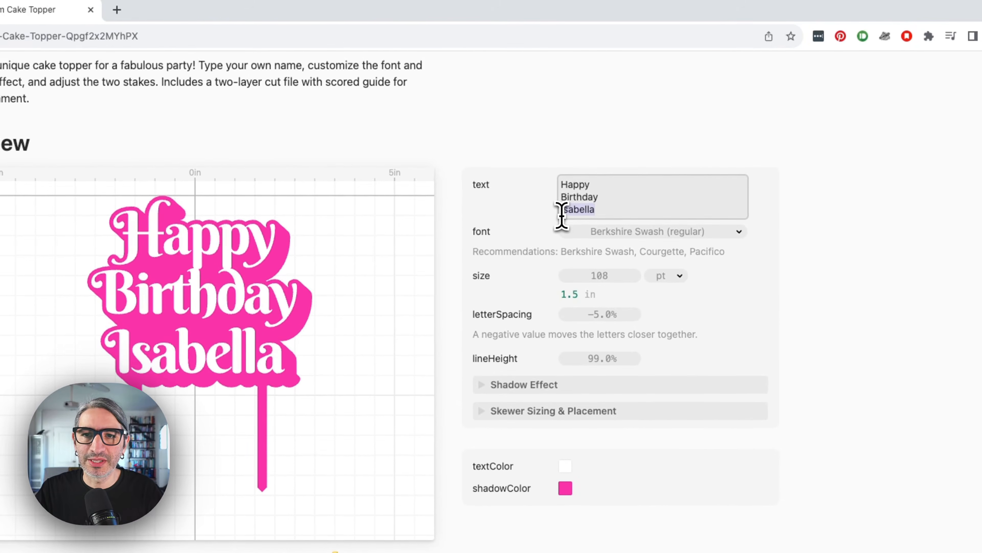
pyautogui.write('Federico')
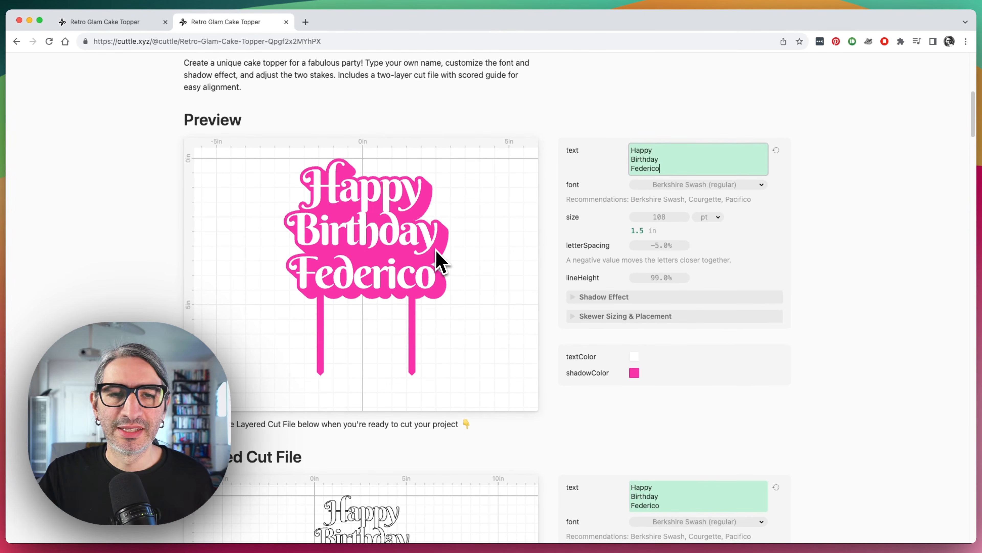
# Review the template page's layered cut file, materials list, assembly instructions and example photos
pyautogui.scroll(-10, 449, 278)
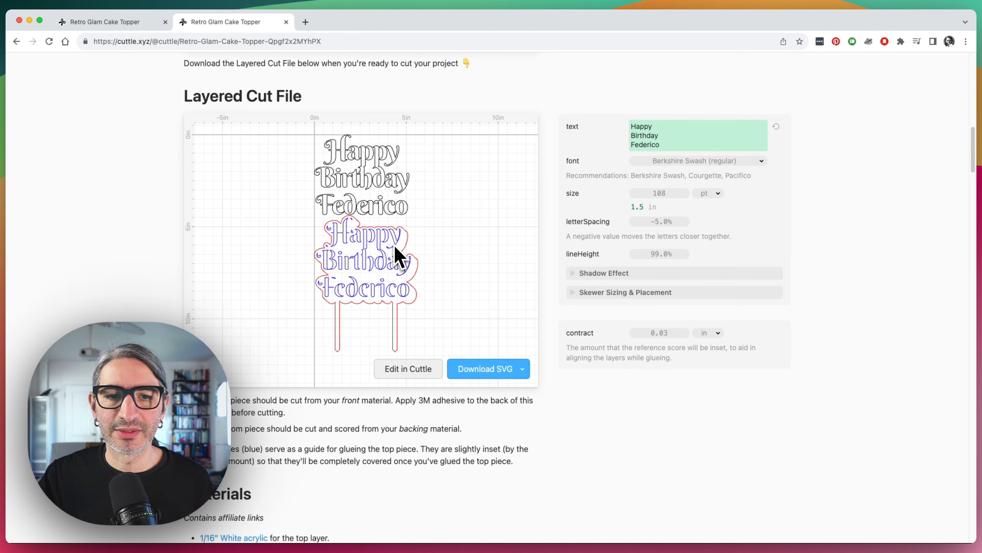
pyautogui.scroll(-1, 401, 258)
pyautogui.scroll(-15, 424, 271)
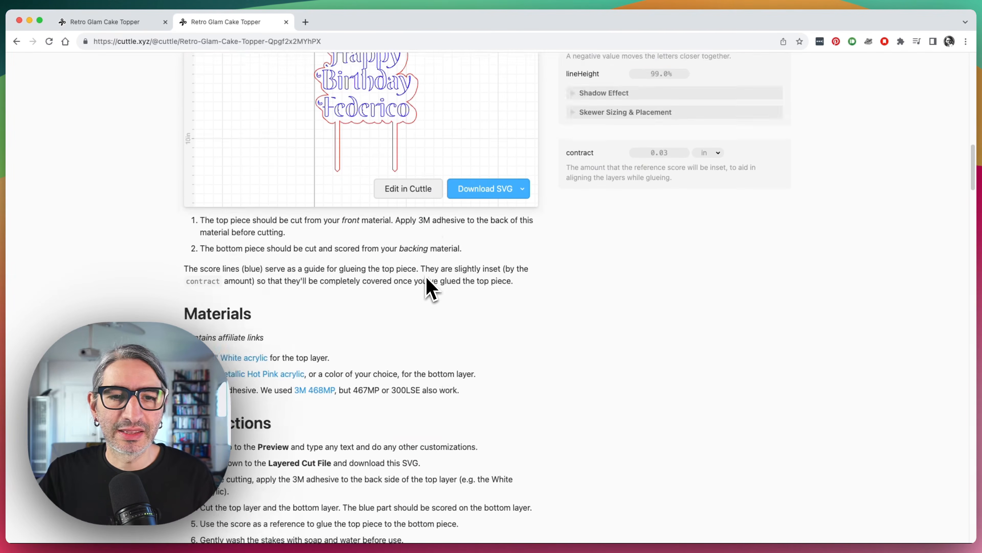
pyautogui.scroll(-10, 427, 289)
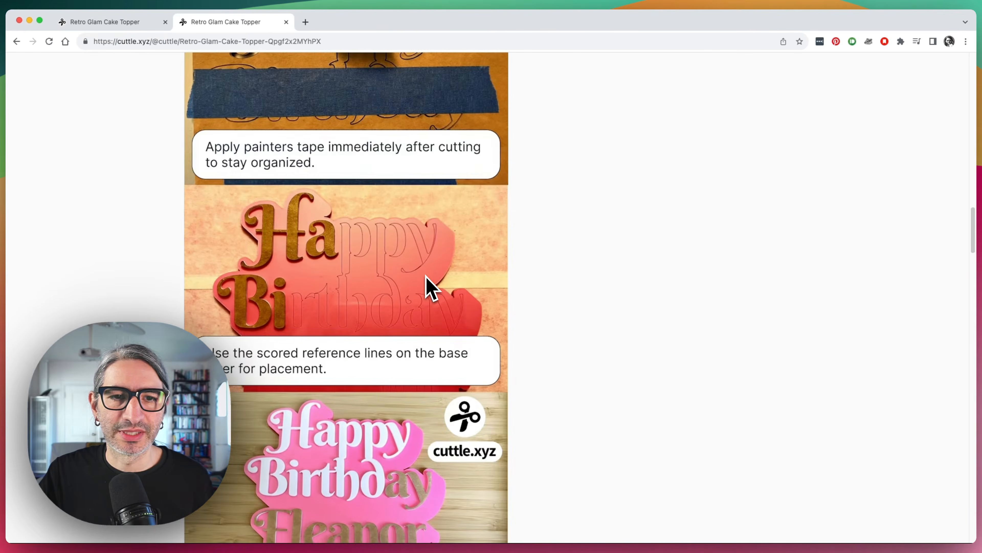
pyautogui.scroll(20, 511, 274)
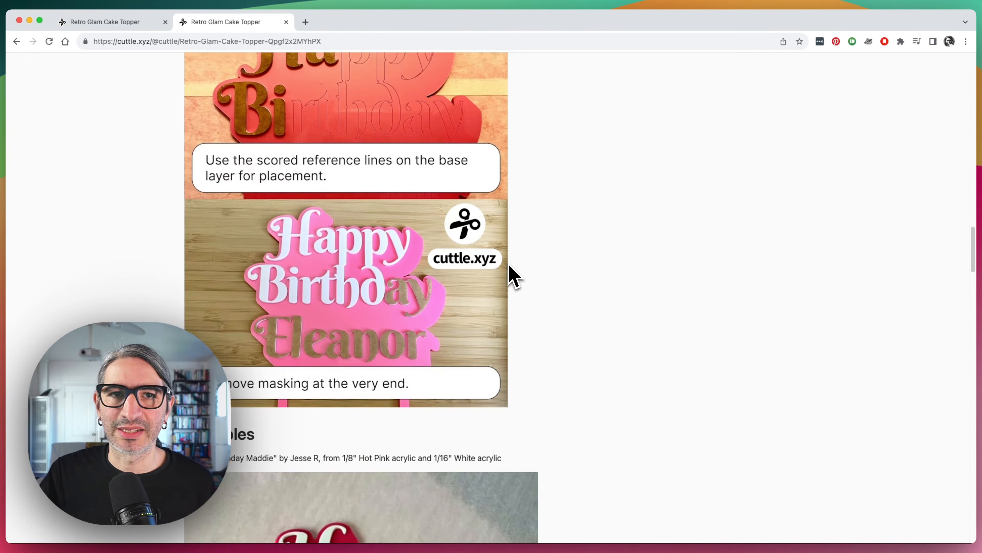
pyautogui.scroll(15, 517, 278)
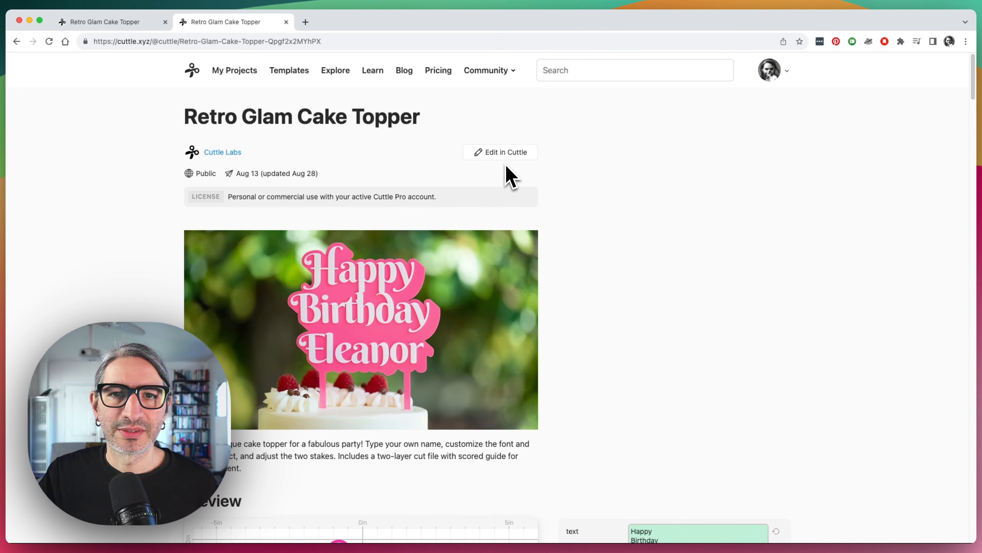
# Open the Retro Glam Cake Topper template in the editor and make an own copy of the project
pyautogui.click(501, 153)
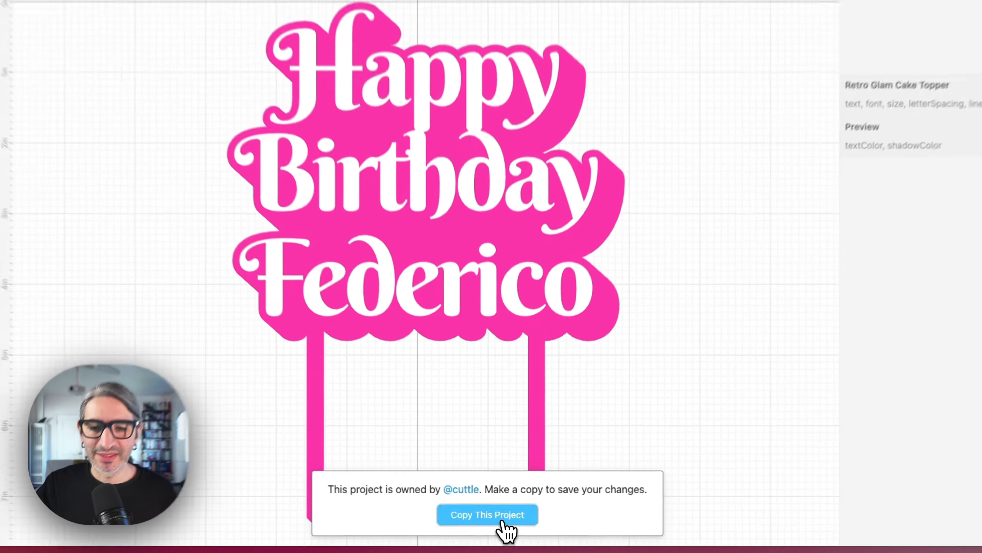
pyautogui.click(510, 518)
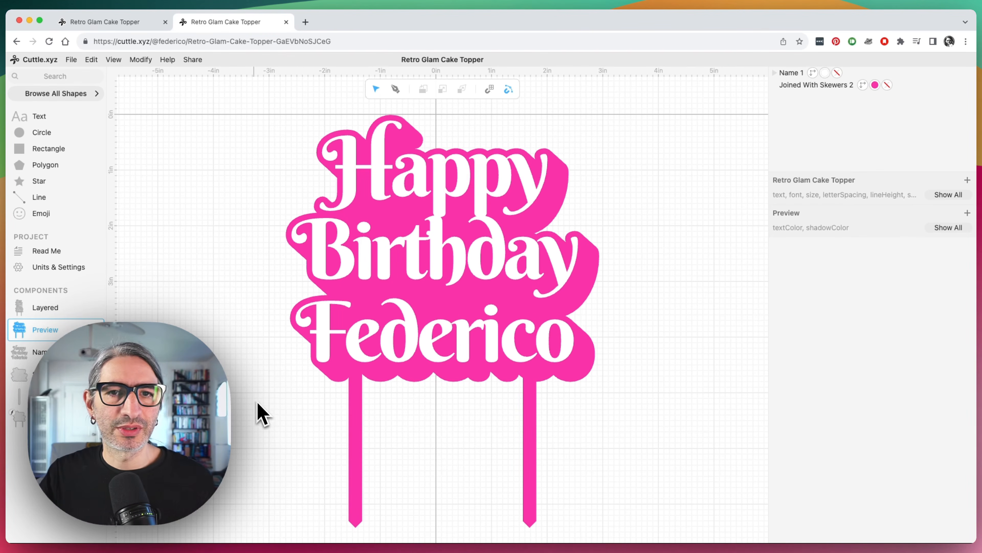
pyautogui.click(471, 164)
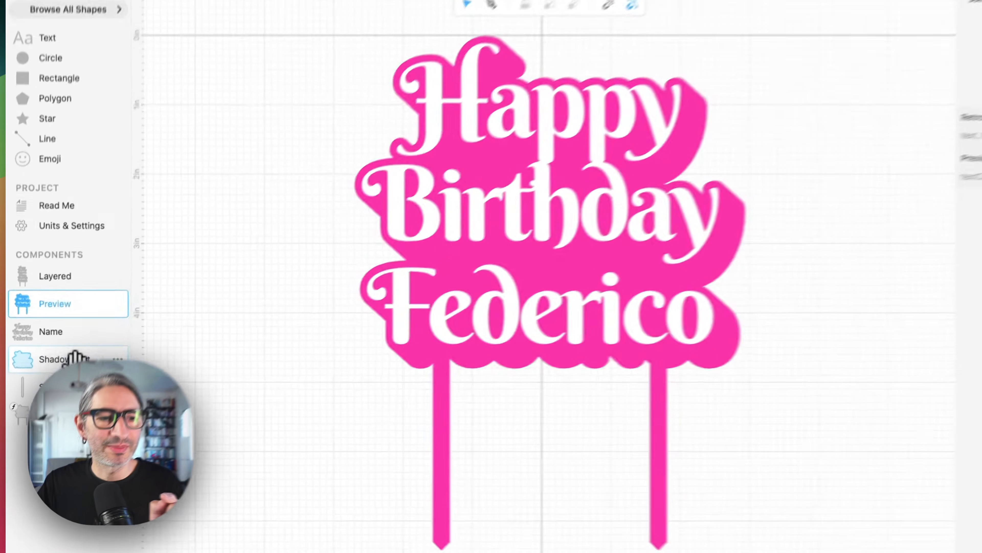
# In the Shadow Part component, draw a closed whale-tail path about 3.78 in wide and 2.30 in tall overlapping the shadow's upper edge
pyautogui.click(61, 372)
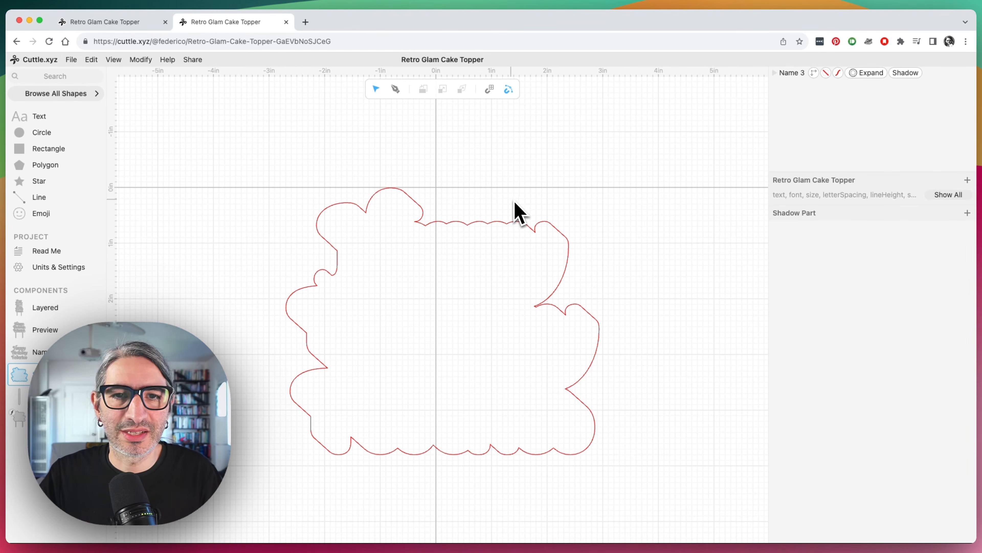
pyautogui.scroll(-1, 512, 205)
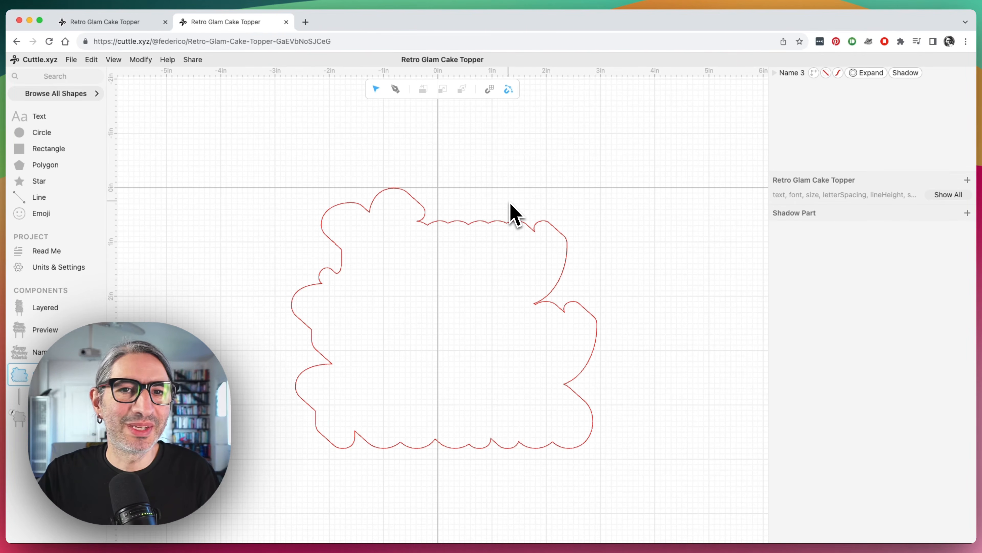
pyautogui.click(395, 89)
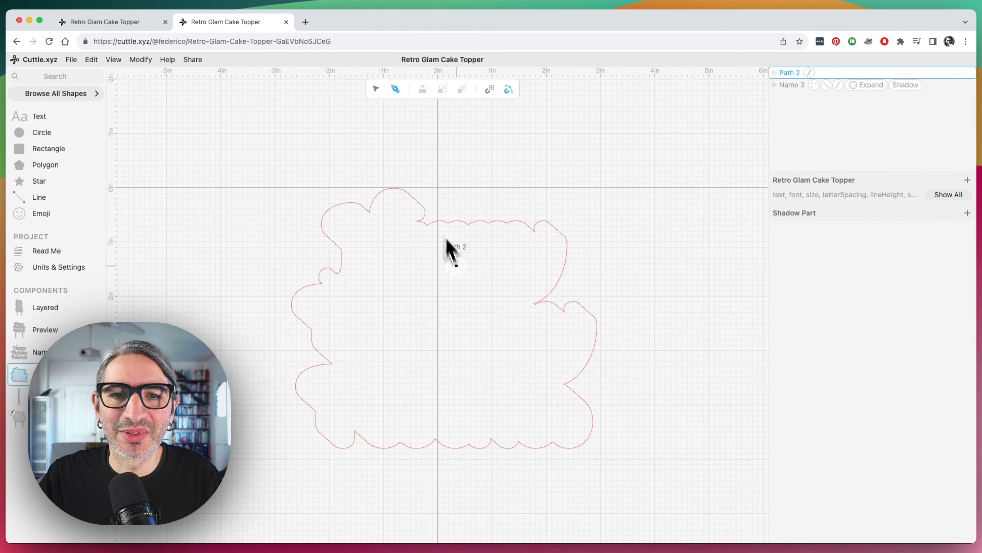
pyautogui.click(443, 253)
pyautogui.click(454, 207)
pyautogui.click(382, 137)
pyautogui.click(481, 165)
pyautogui.click(587, 151)
pyautogui.click(520, 201)
pyautogui.click(509, 261)
pyautogui.click(443, 253)
pyautogui.click(375, 89)
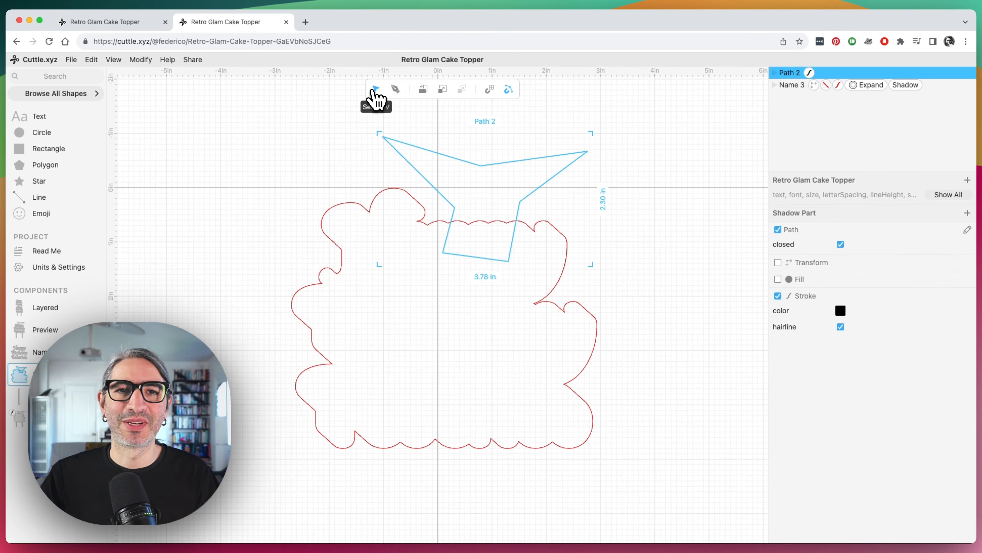
# Bend the upper and lower edges of both flukes of the tail path into smooth curves
pyautogui.doubleClick(427, 182)
pyautogui.moveTo(430, 183); pyautogui.dragTo(428, 203)
pyautogui.moveTo(553, 177); pyautogui.dragTo(561, 192)
pyautogui.moveTo(453, 158); pyautogui.dragTo(454, 146)
pyautogui.moveTo(527, 160); pyautogui.dragTo(536, 153)
pyautogui.click(635, 226)
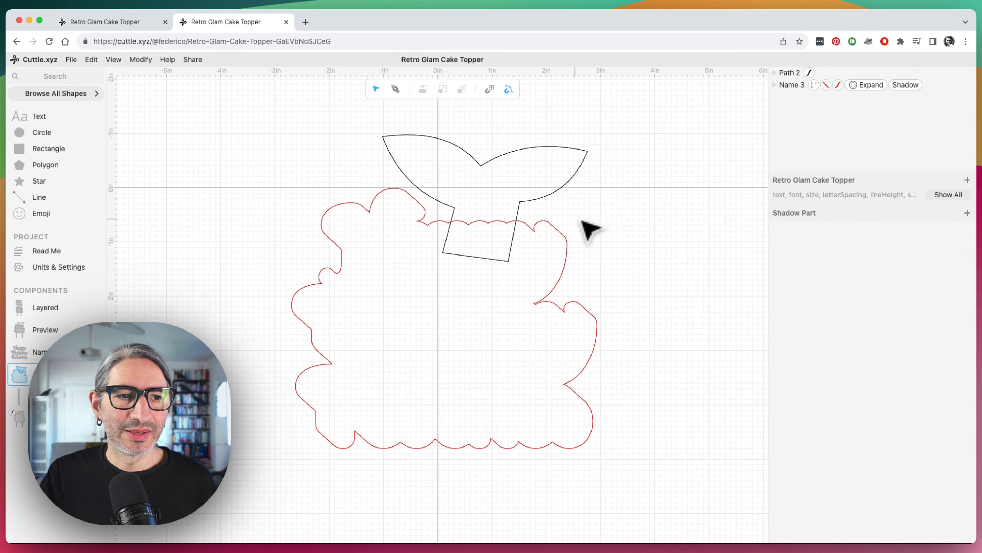
# Inspect how the tail shape looks in the Preview and Layered components
pyautogui.click(45, 329)
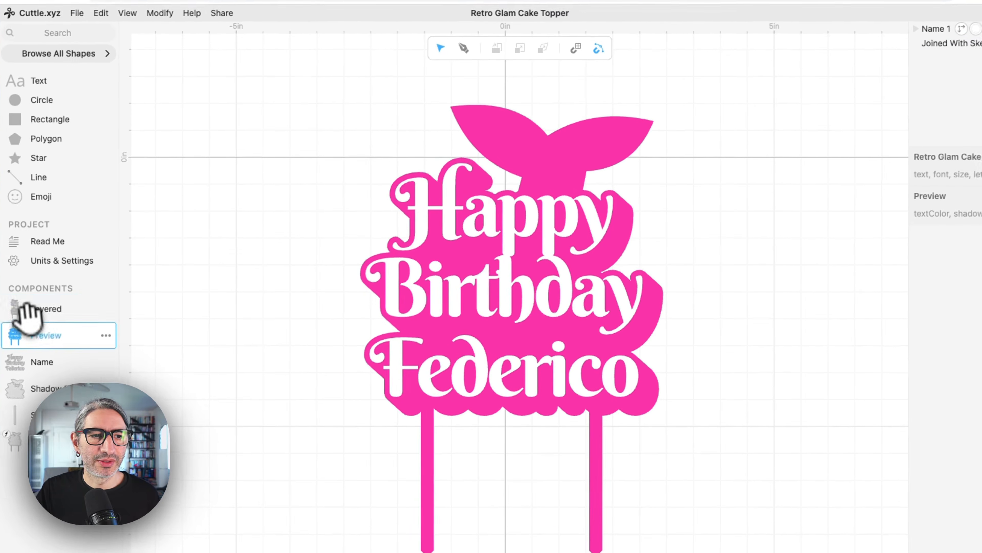
pyautogui.click(62, 307)
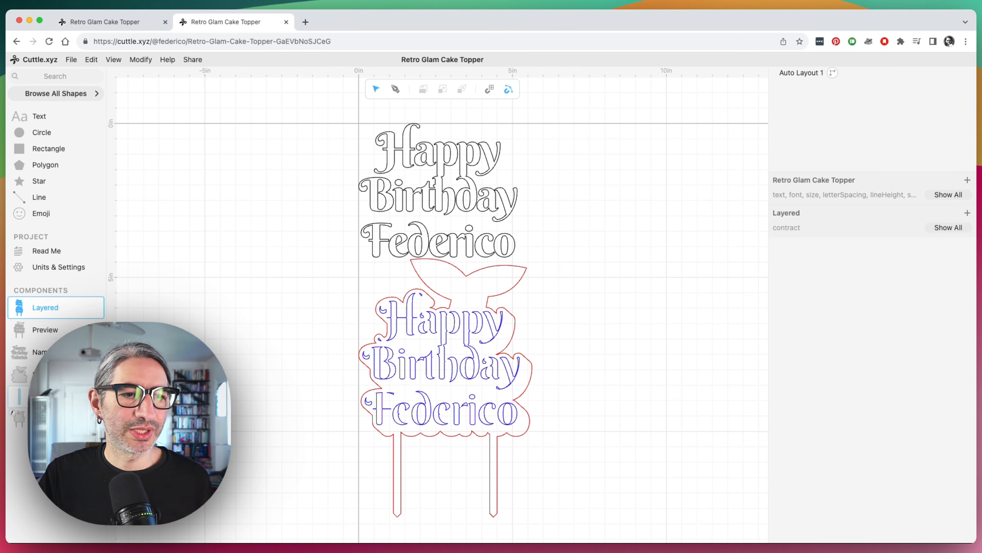
# Delete the tail path from the Shadow Part component
pyautogui.click(19, 373)
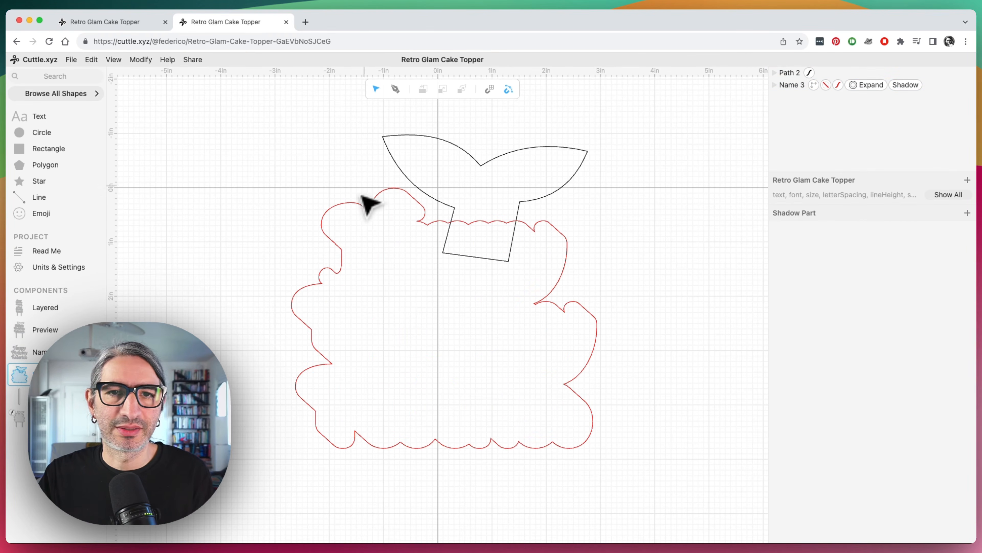
pyautogui.click(441, 142)
pyautogui.click(447, 143)
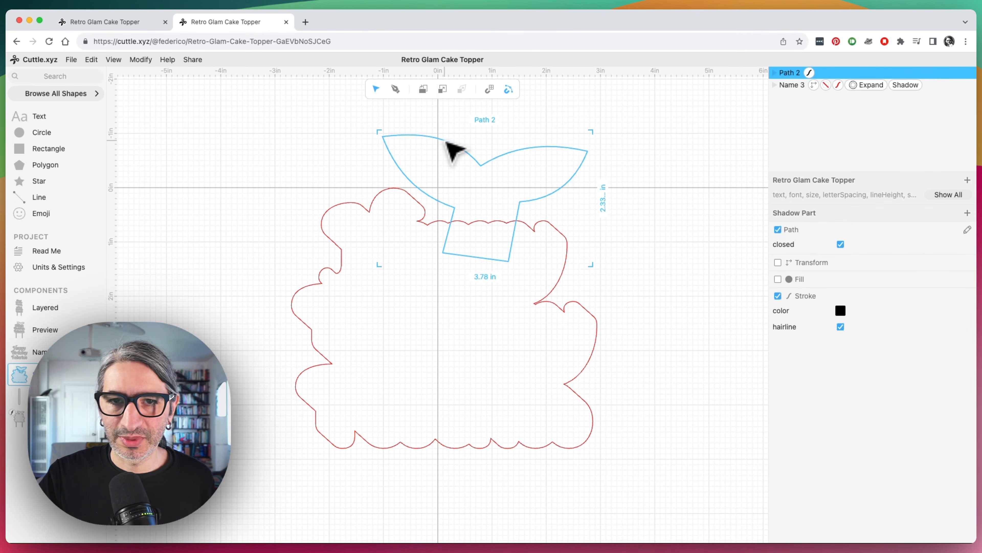
pyautogui.press('BackSpace')
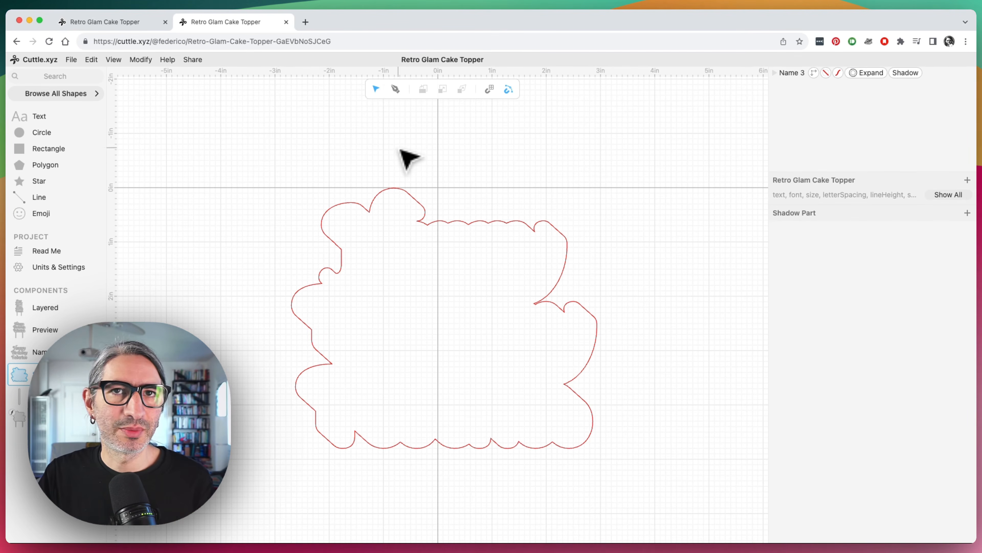
# In the Name component, search the shapes for "dol" and place the dolphin emoji at the canvas origin above the word Happy
pyautogui.click(41, 350)
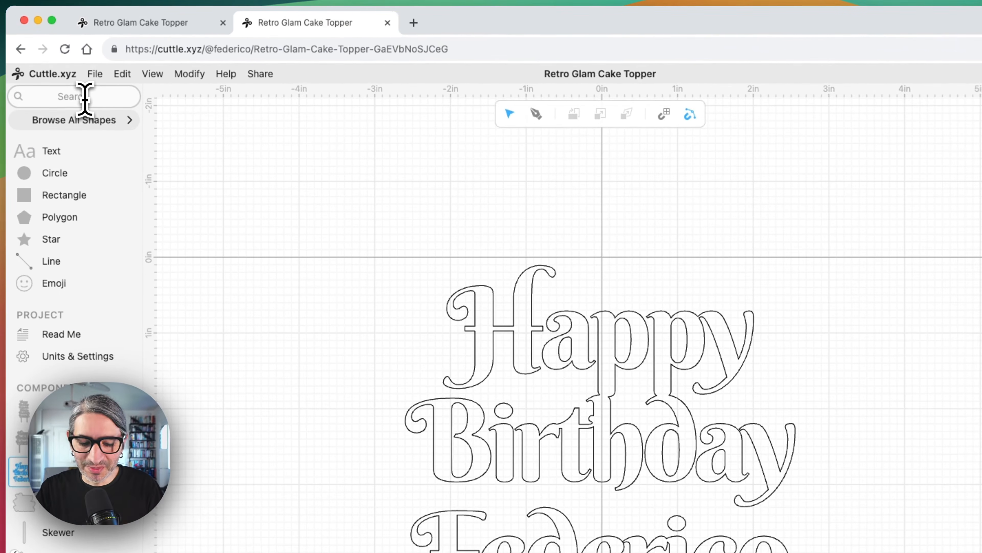
pyautogui.click(84, 97)
pyautogui.write('dol')
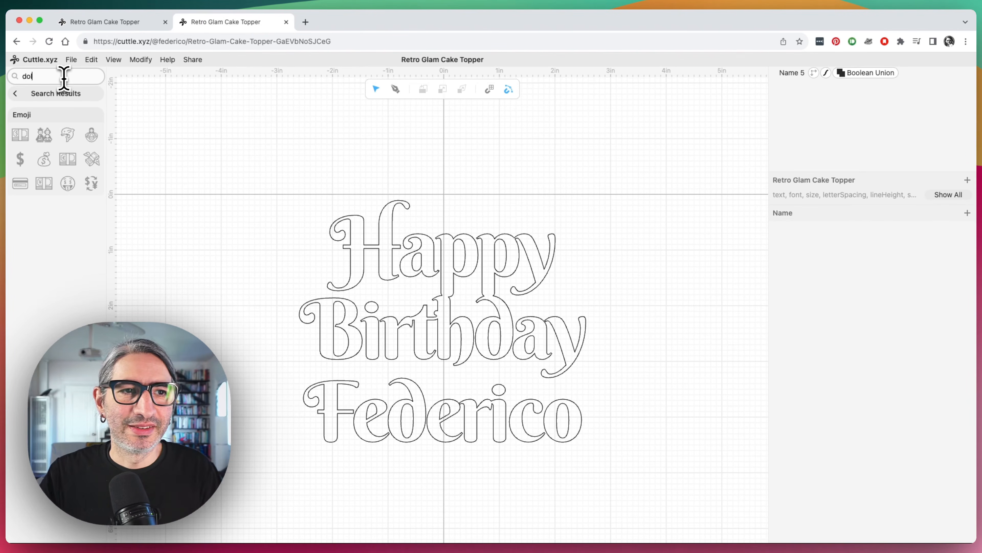
pyautogui.moveTo(68, 139); pyautogui.dragTo(431, 194)
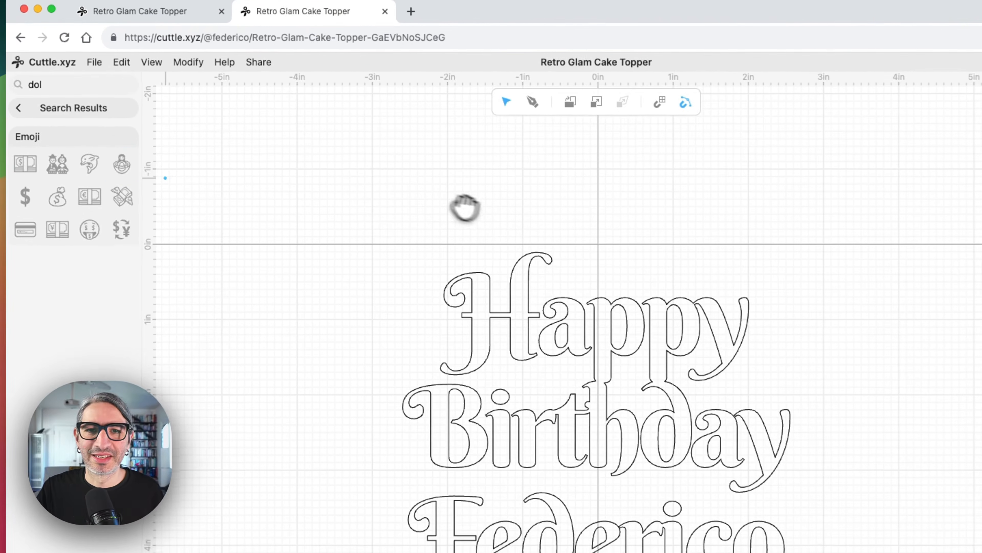
pyautogui.moveTo(368, 209); pyautogui.dragTo(370, 199)
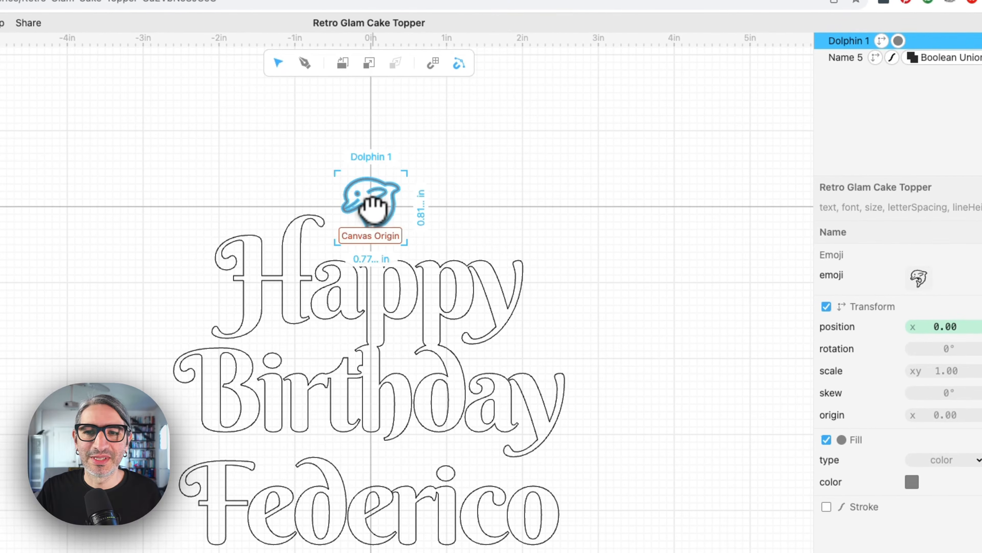
# Scale the dolphin to 1.30 and replace its fill with a stroke outline
pyautogui.moveTo(838, 317); pyautogui.dragTo(894, 318)
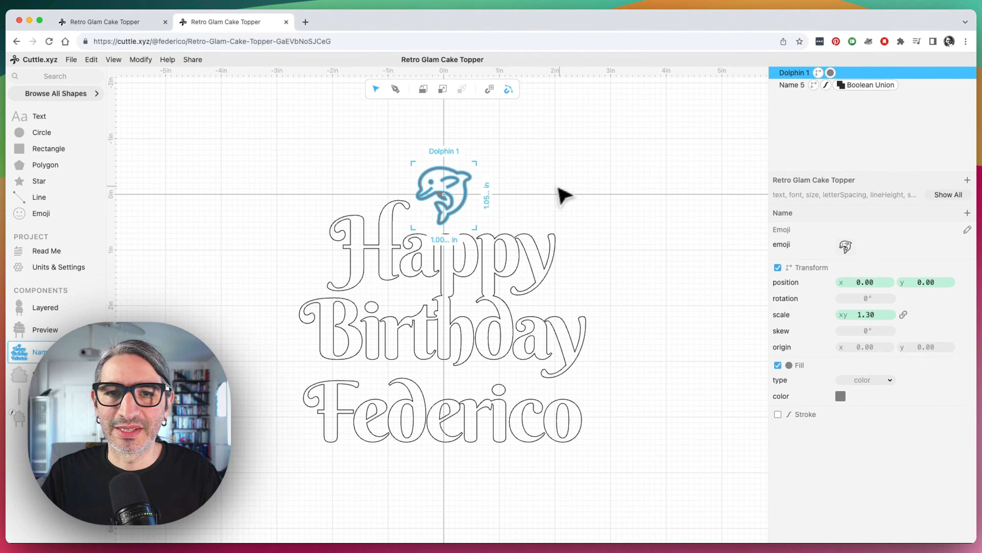
pyautogui.click(564, 195)
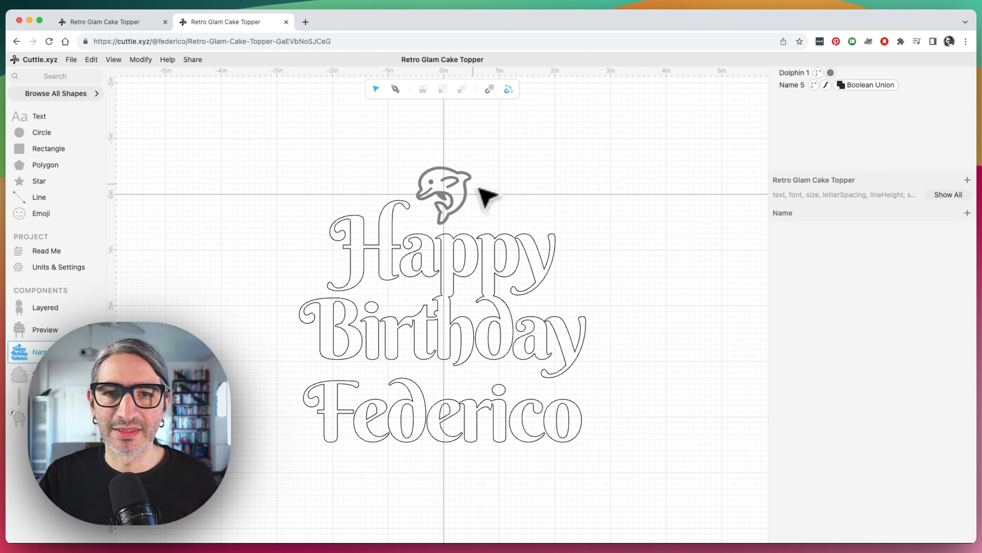
pyautogui.click(464, 190)
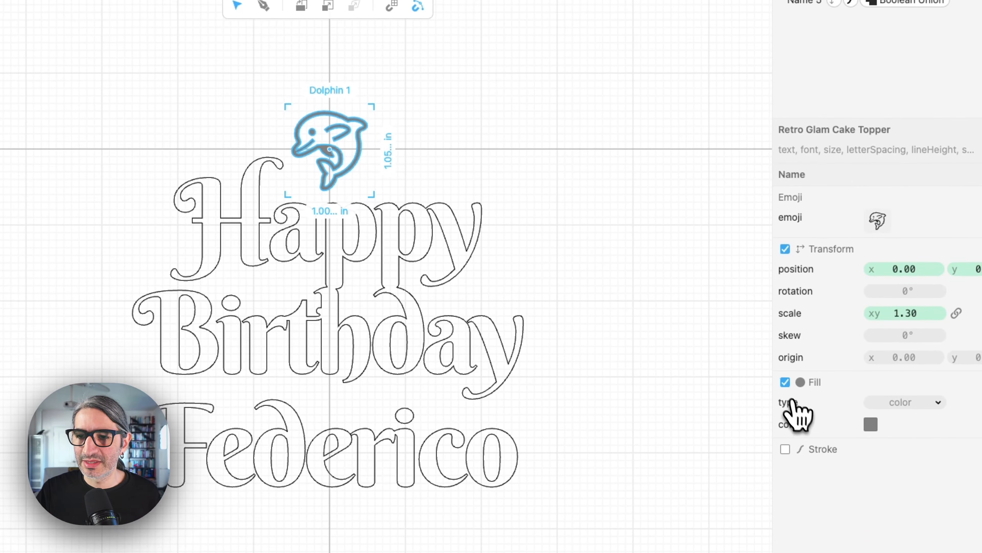
pyautogui.click(785, 382)
pyautogui.click(785, 405)
pyautogui.click(654, 369)
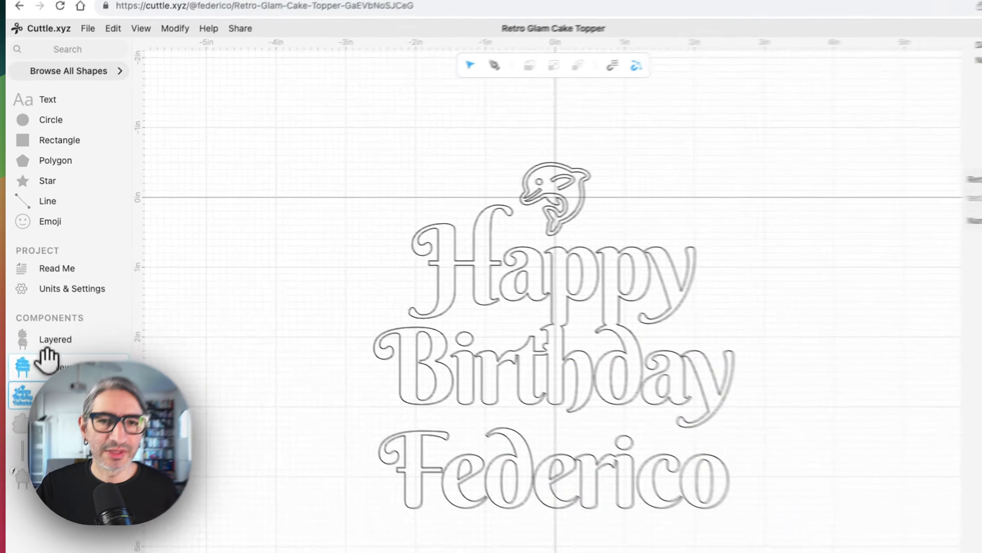
# Check the dolphin and its shadow in the Preview and Layered components
pyautogui.click(46, 360)
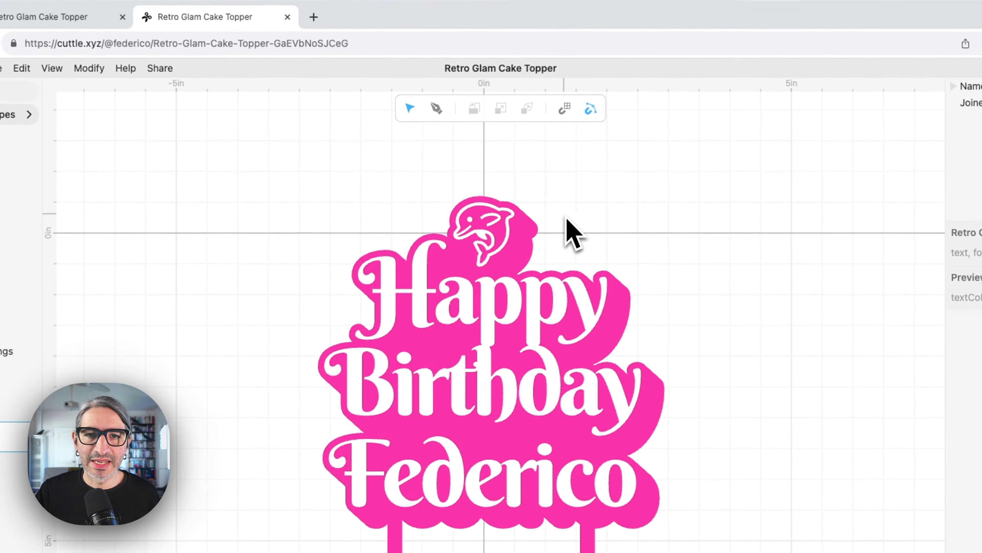
pyautogui.click(542, 275)
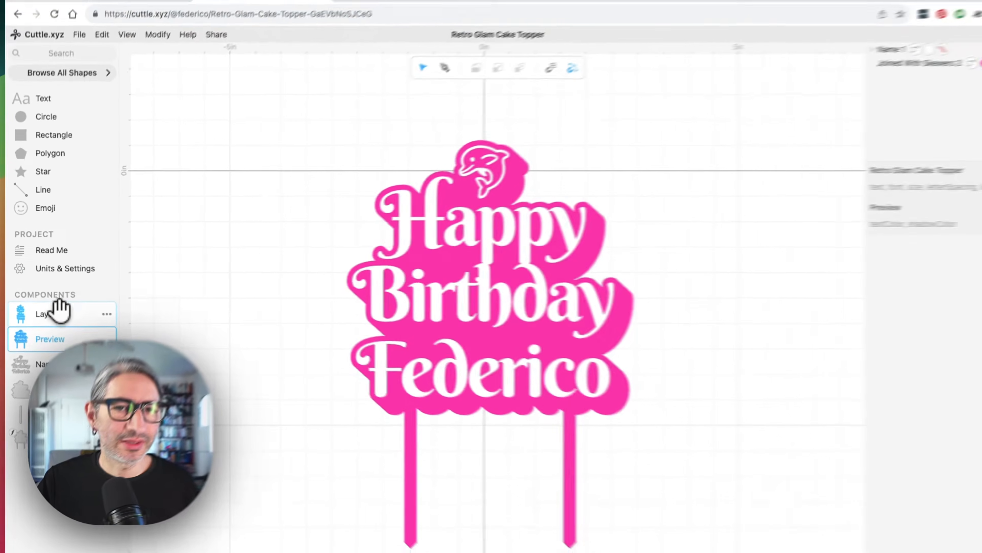
pyautogui.click(58, 310)
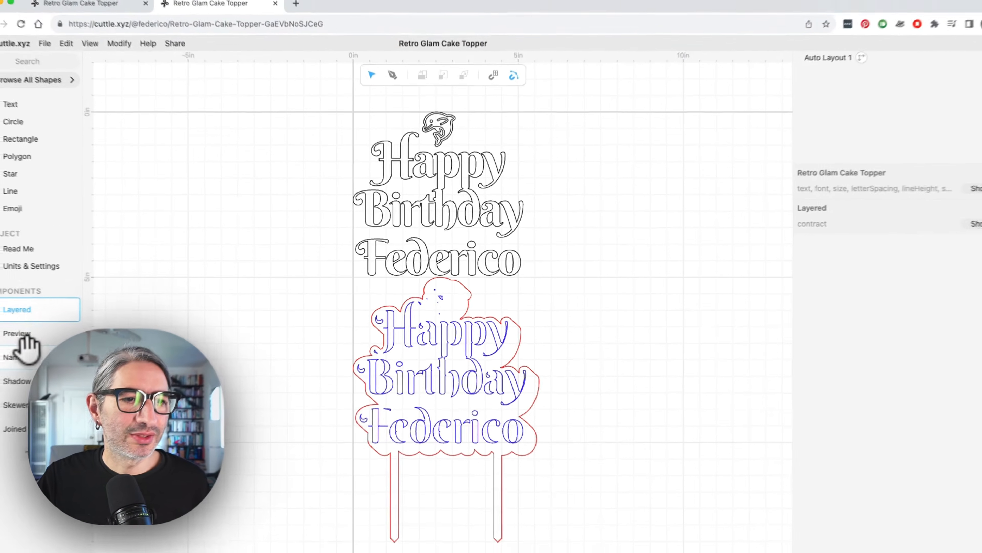
# In the Name component, move the dolphin slightly right and down so its tail overlaps the first "p" of Happy
pyautogui.click(38, 351)
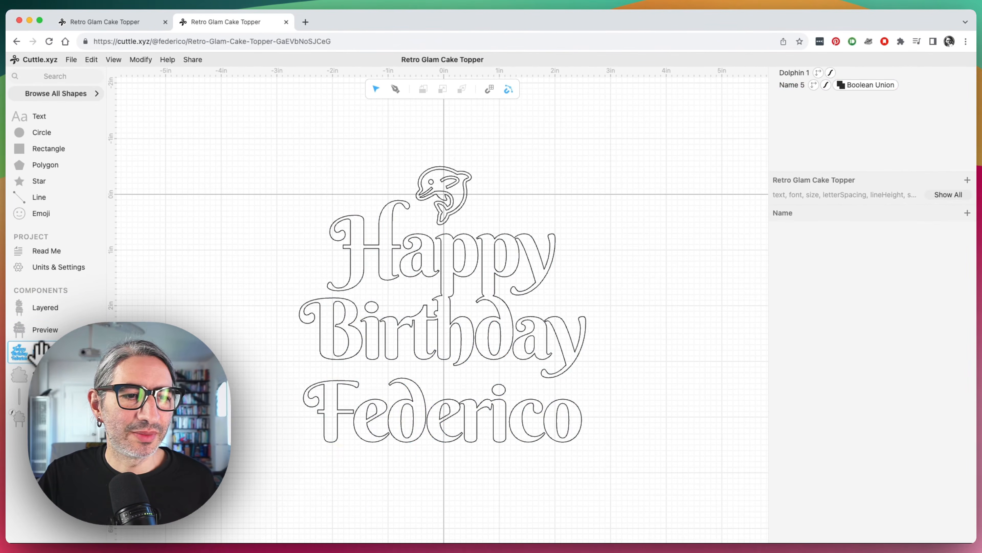
pyautogui.moveTo(460, 213)
pyautogui.mouseDown()
pyautogui.moveTo(471, 231)
pyautogui.moveTo(480, 214)
pyautogui.mouseUp()
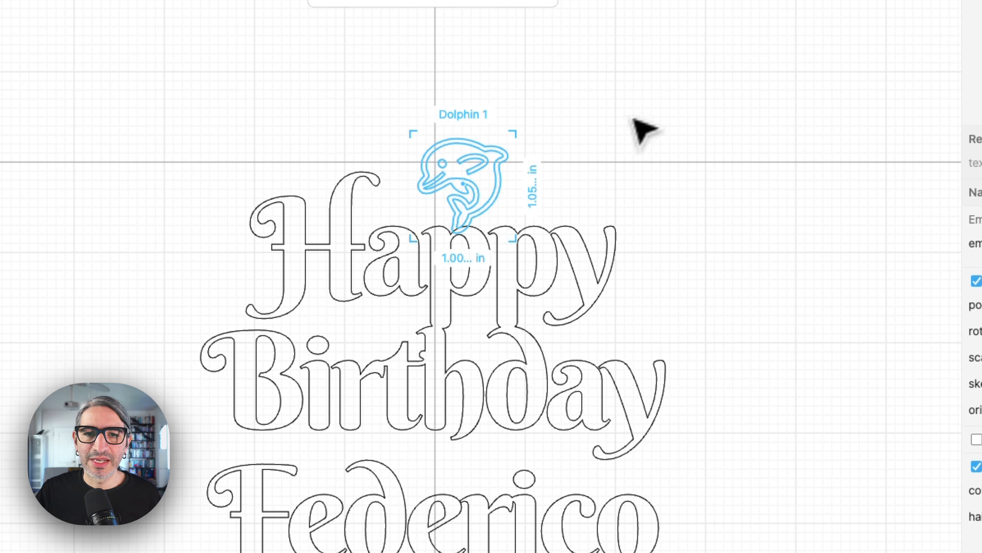
# Examine up close in the Layered component where the dolphin's tail meets the first "p" of Happy
pyautogui.click(646, 128)
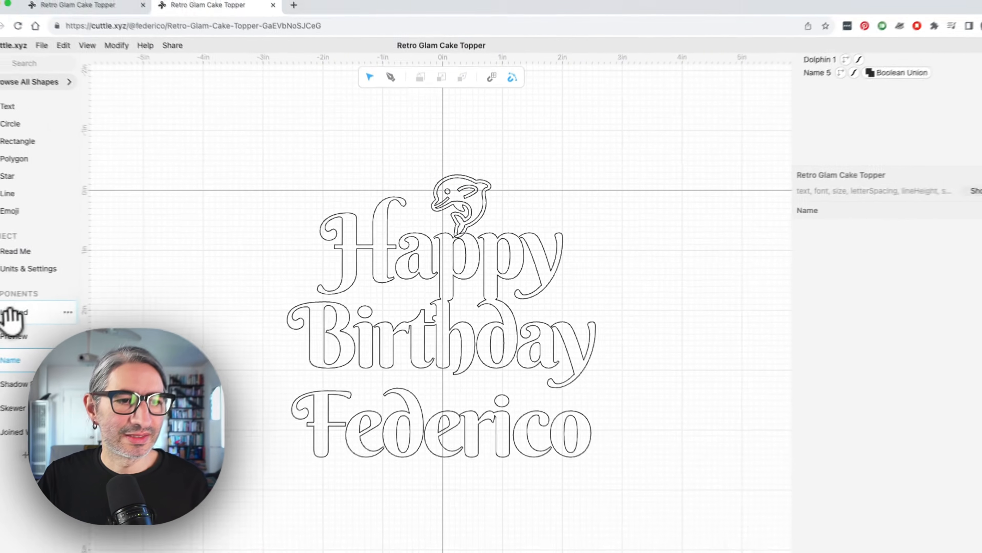
pyautogui.click(36, 311)
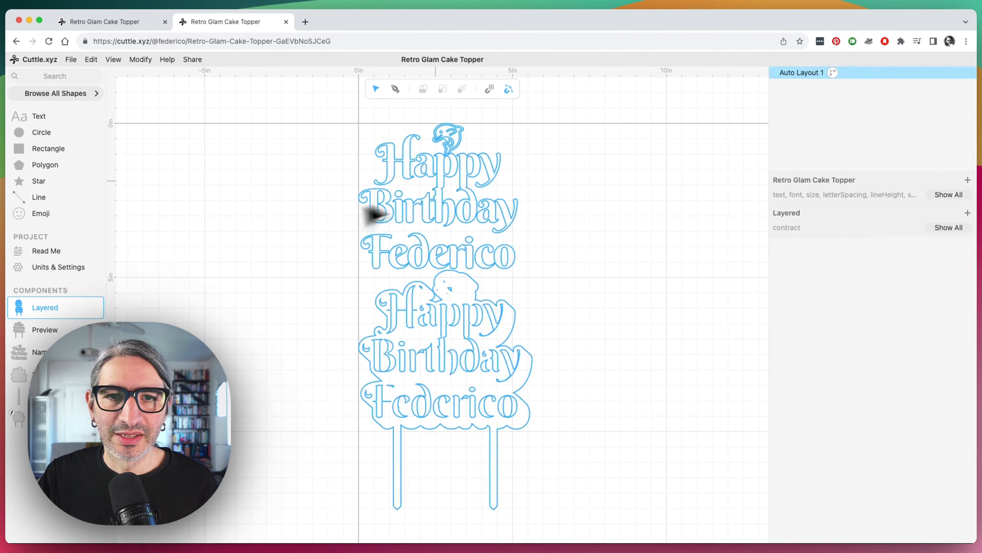
pyautogui.scroll(2, 450, 167)
pyautogui.scroll(5, 449, 166)
pyautogui.moveTo(641, 180); pyautogui.dragTo(656, 263)
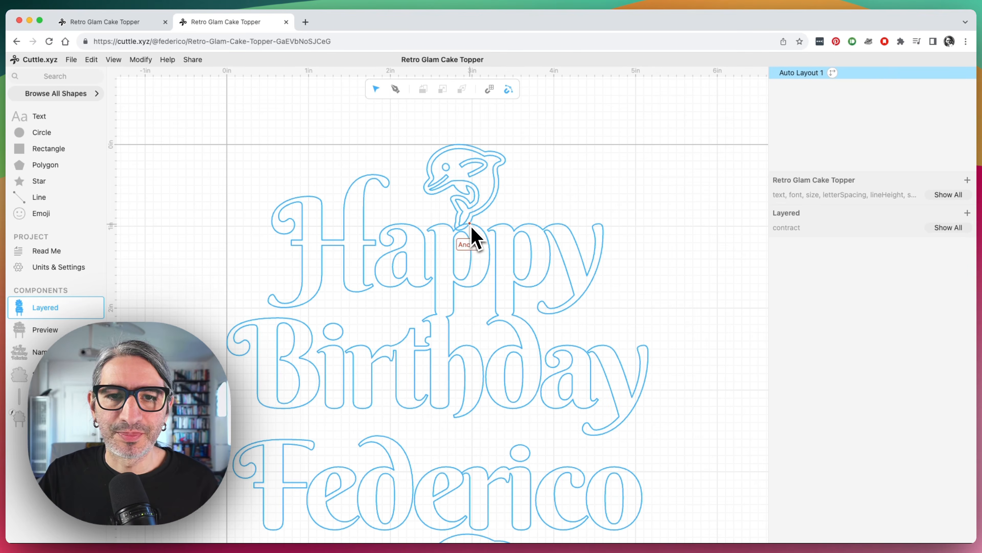
# In the Name component, weld the dolphin and the name text with a Boolean Union, then check the Layered and Preview components
pyautogui.click(39, 343)
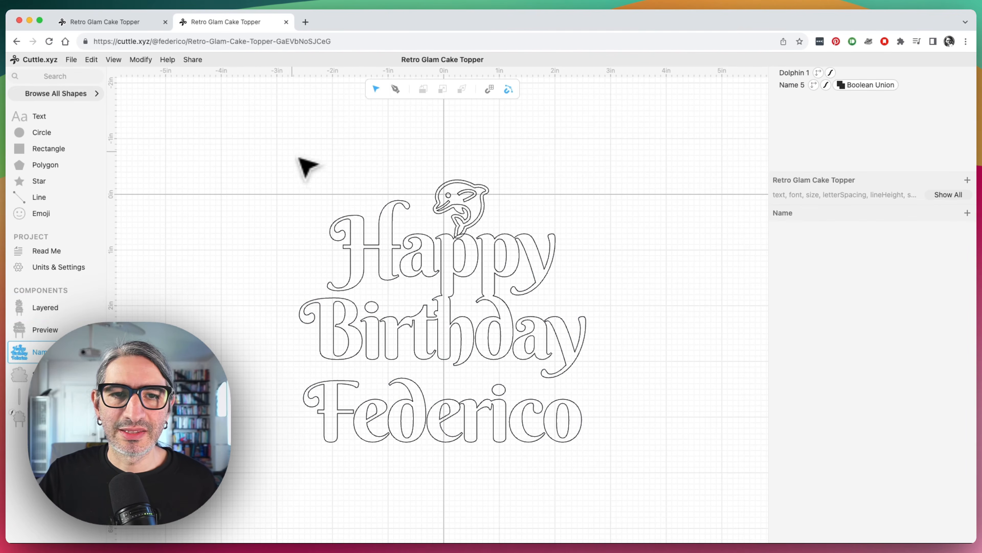
pyautogui.moveTo(266, 143); pyautogui.dragTo(657, 472)
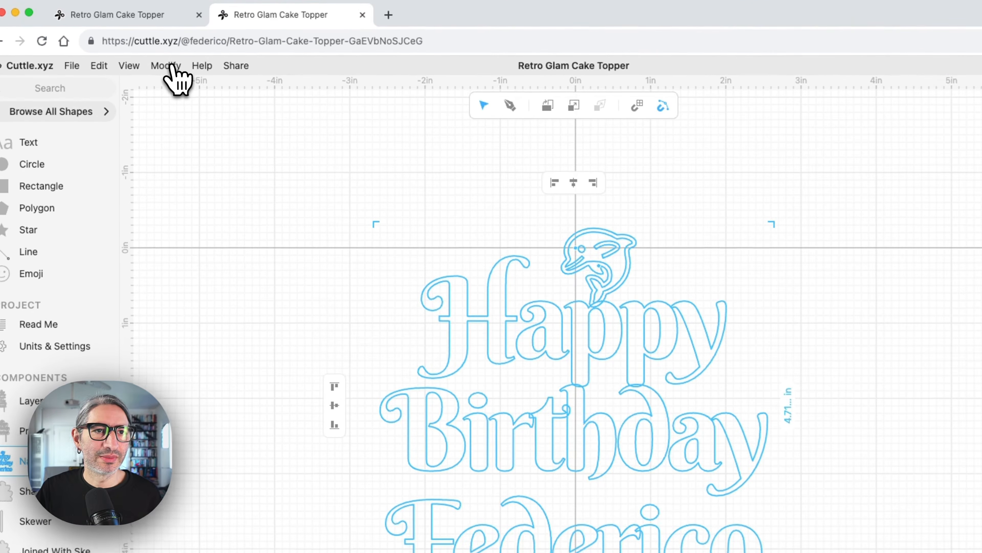
pyautogui.click(140, 59)
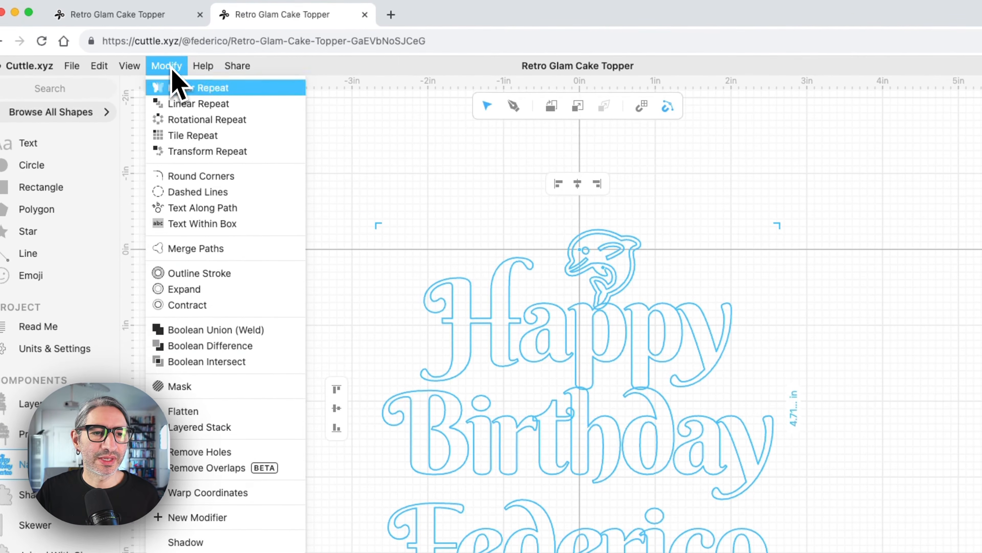
pyautogui.click(214, 332)
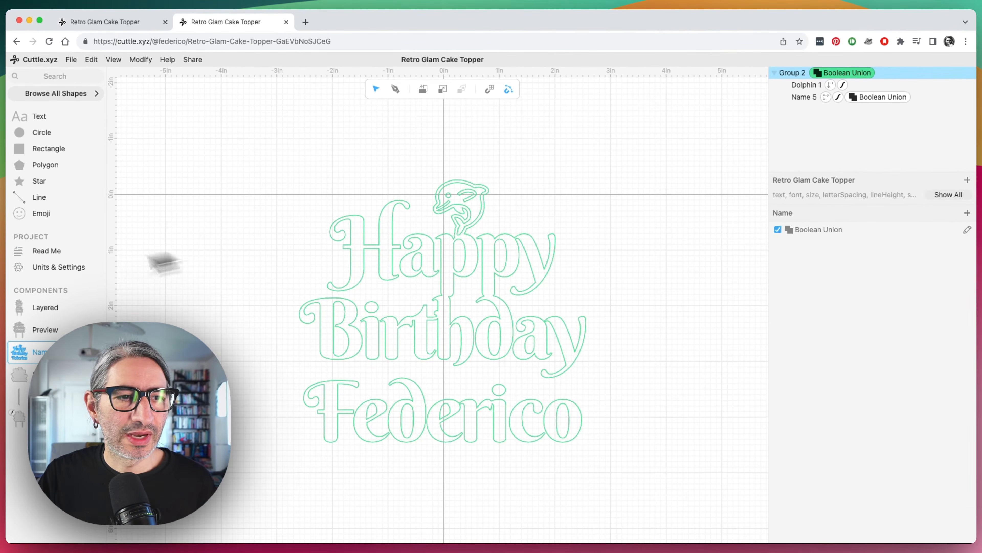
pyautogui.click(37, 310)
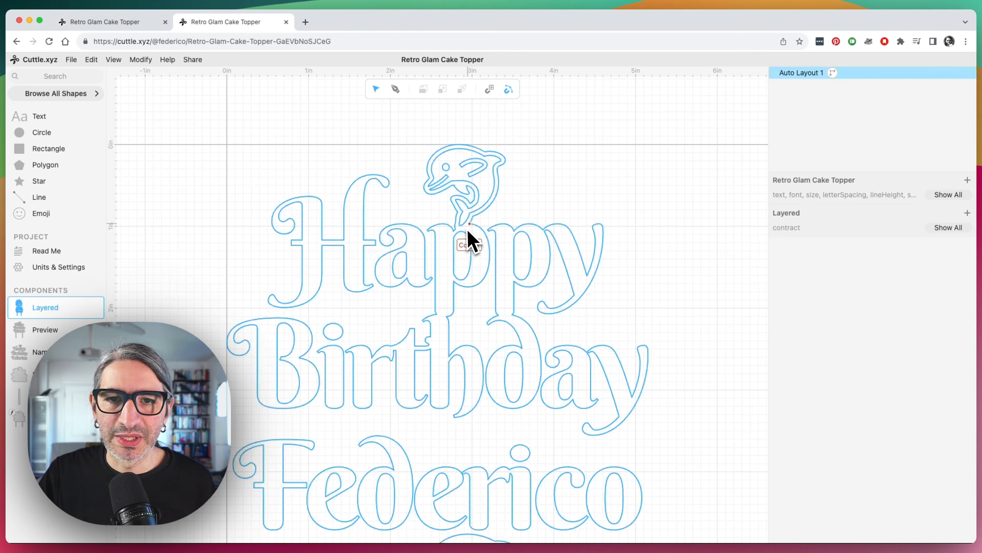
pyautogui.click(48, 329)
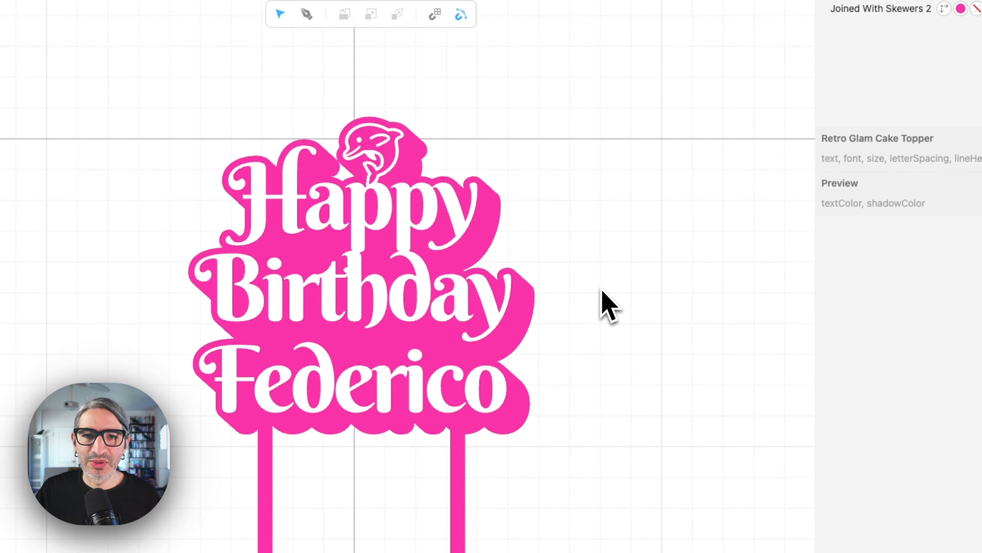